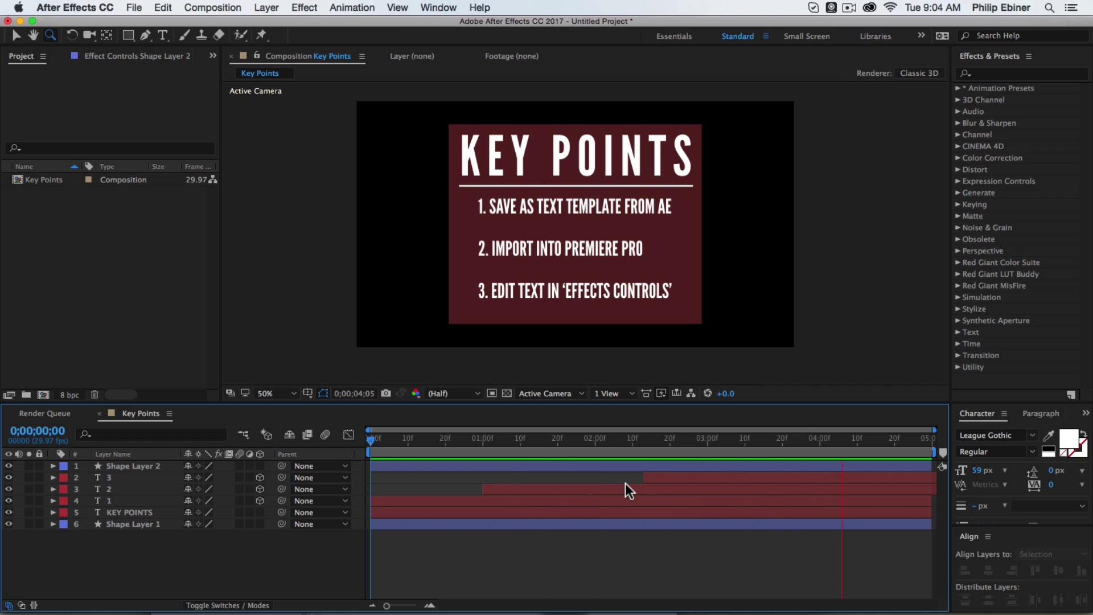
- Preview the Key Points list animation partway in and deselect the shape layer
drag(405, 440, 378, 453)
click(513, 561)
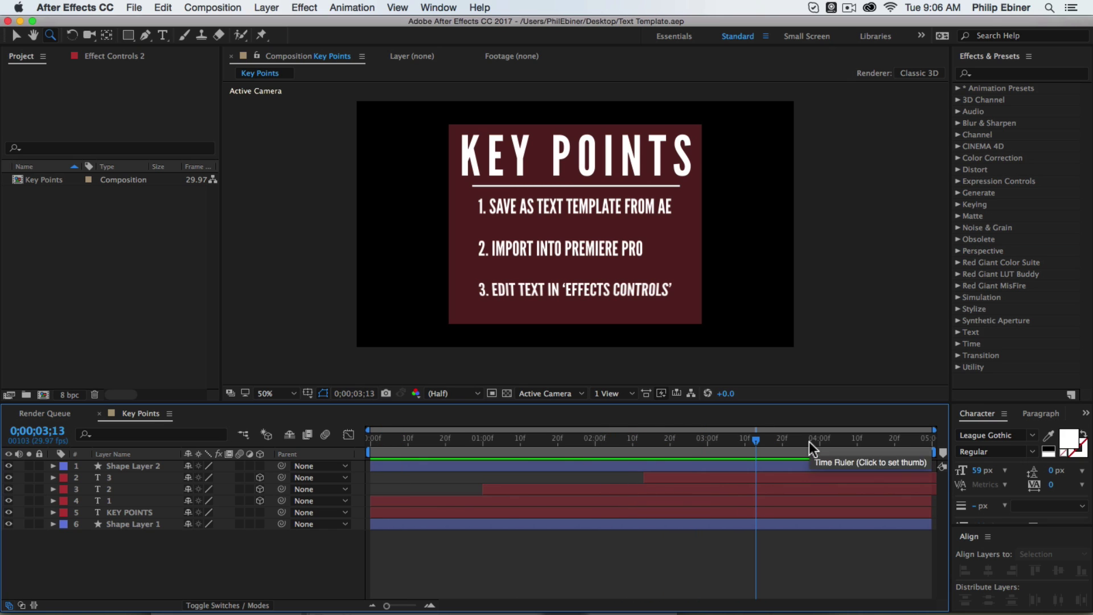
- Export the Key Points composition via File > Export as a text template named Key Points, then switch to Premiere
click(835, 441)
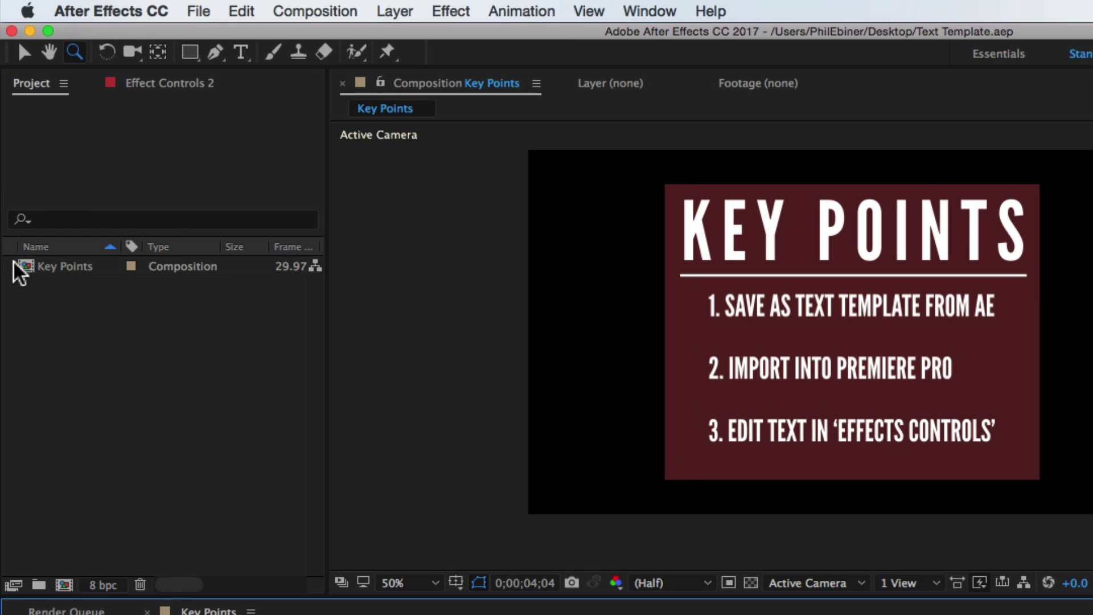
click(45, 181)
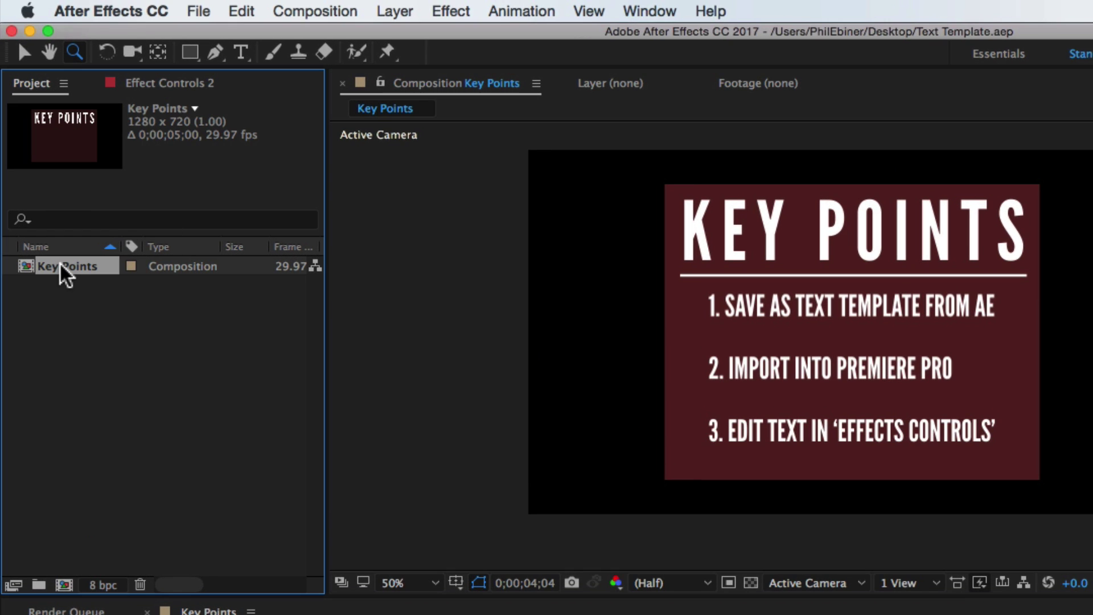
click(197, 10)
mouse_move(308, 329)
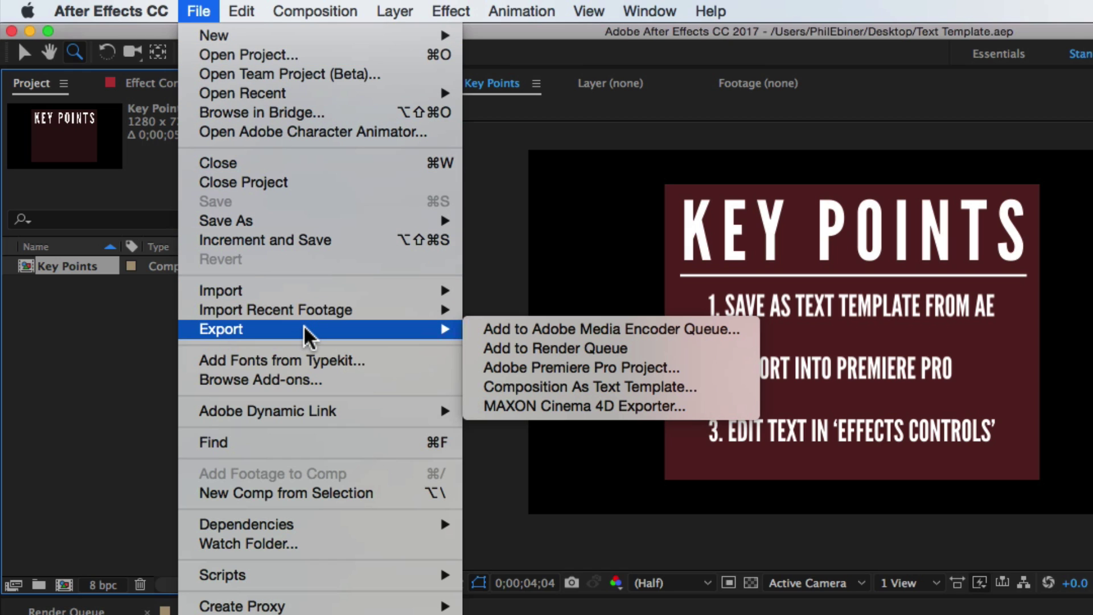
click(589, 393)
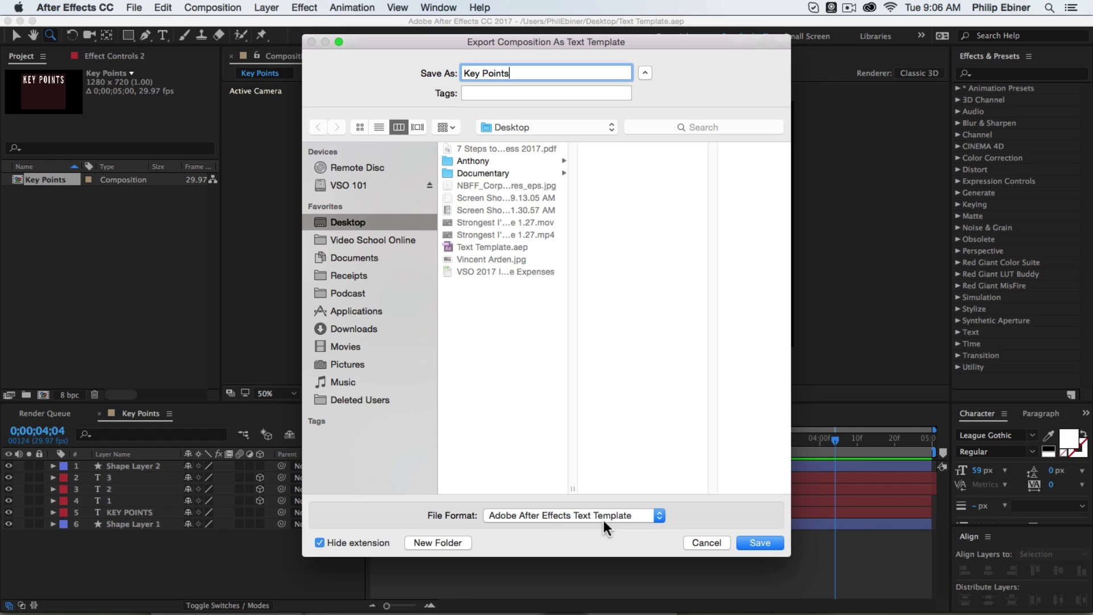
click(766, 540)
key(super+Tab)
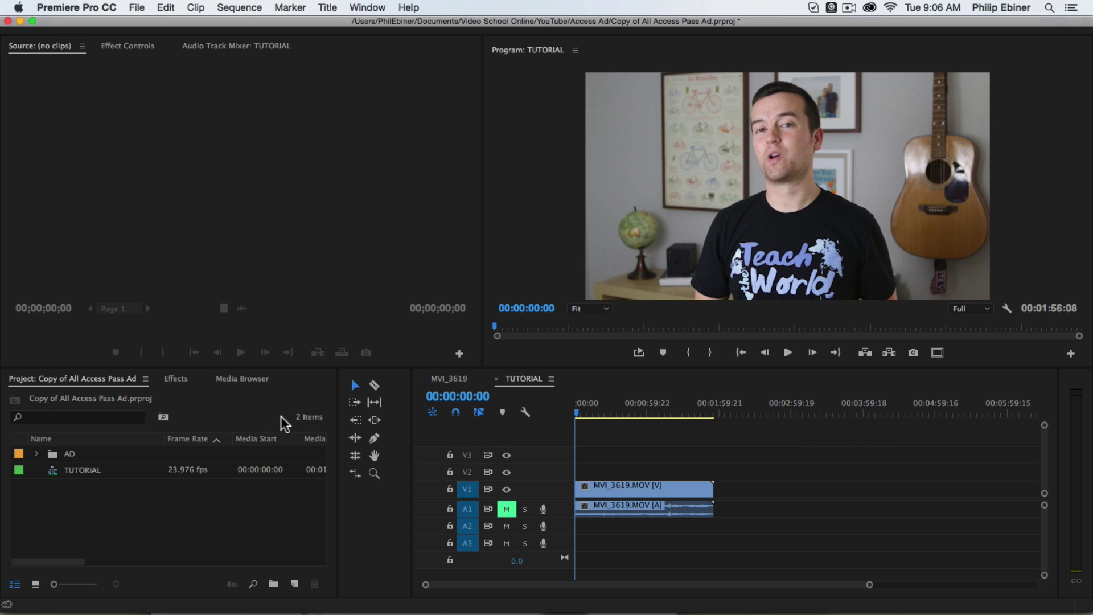
- Import Key Points.aecap from the Desktop, choosing the Key Points composition
click(104, 525)
double_click(164, 510)
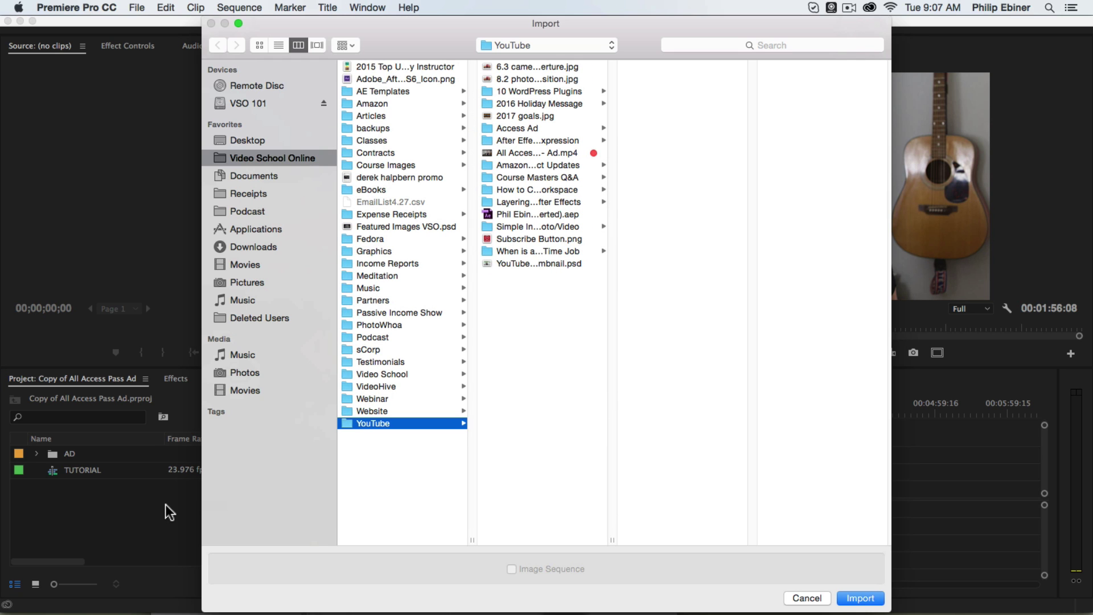
key(super+shift+d)
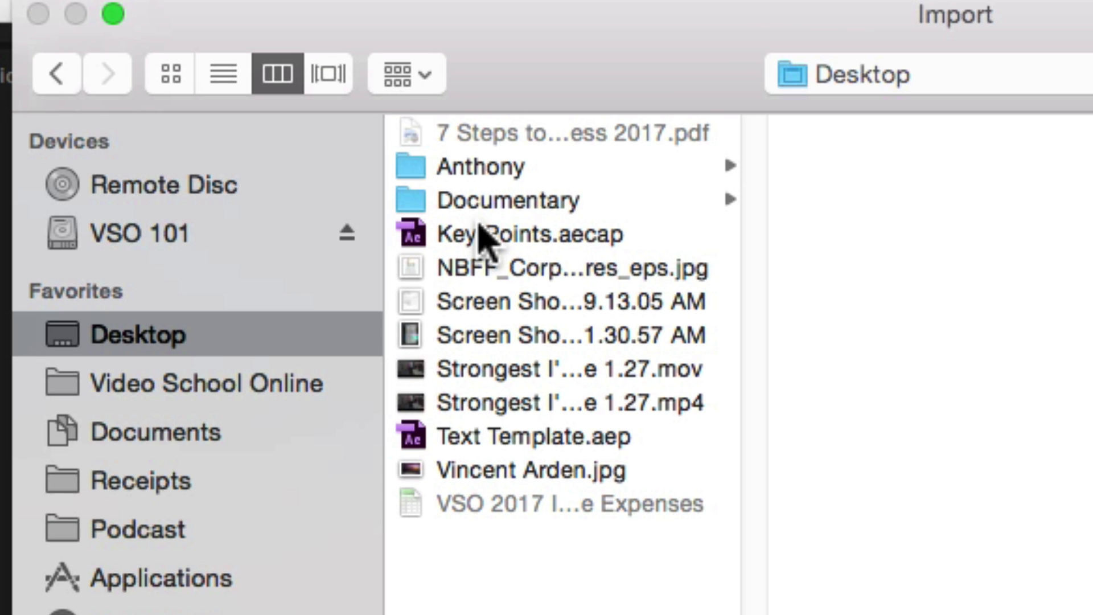
click(481, 236)
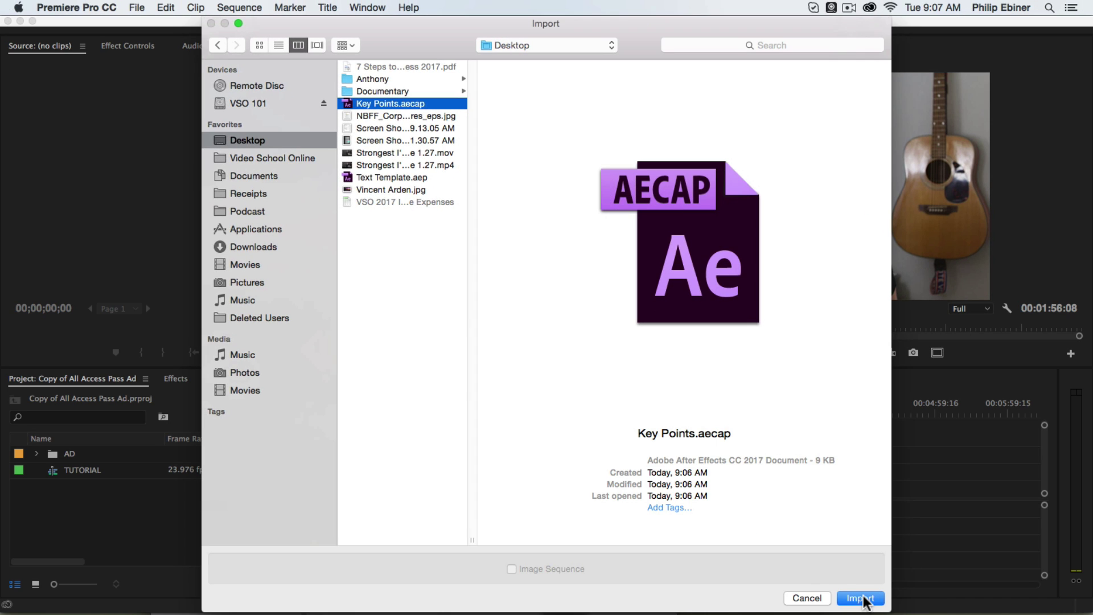
click(861, 598)
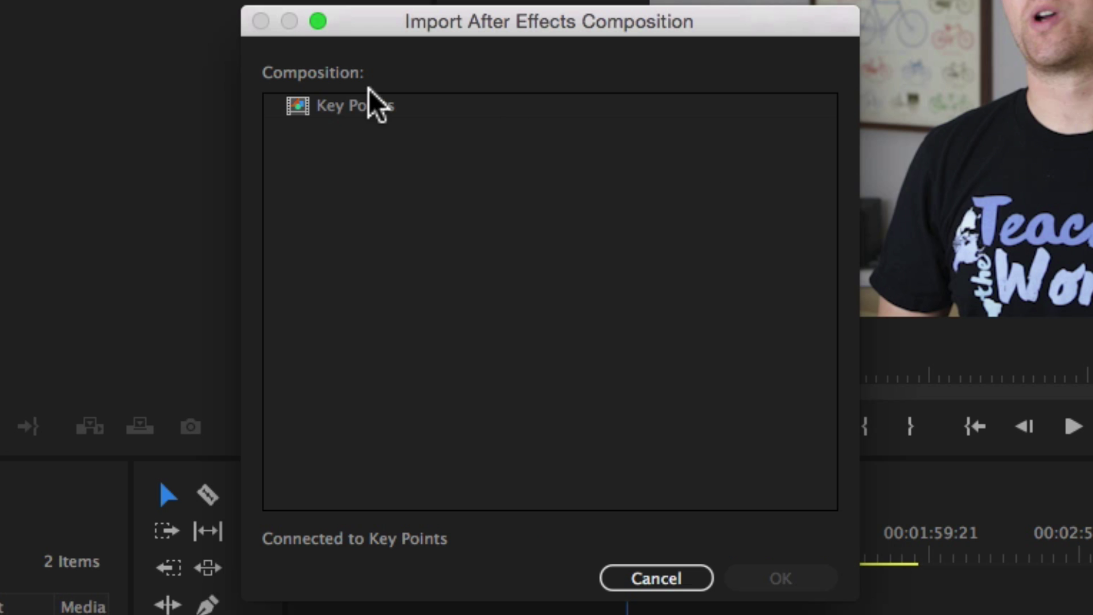
click(368, 106)
click(798, 580)
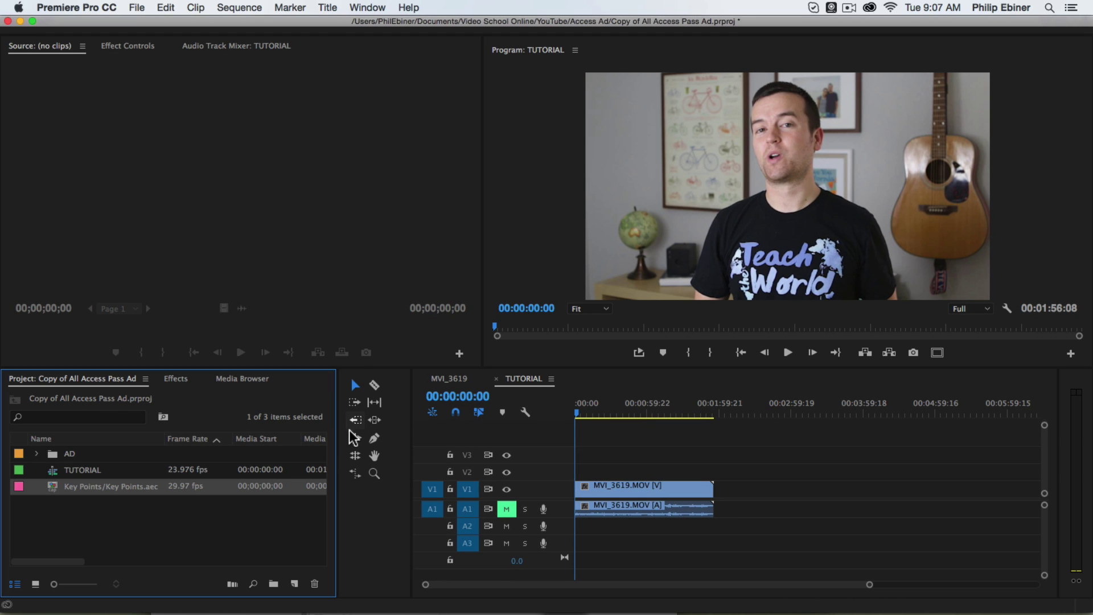
- Place the Key Points template on V2 at the sequence start, zoom the timeline, and preview it
drag(78, 490, 577, 474)
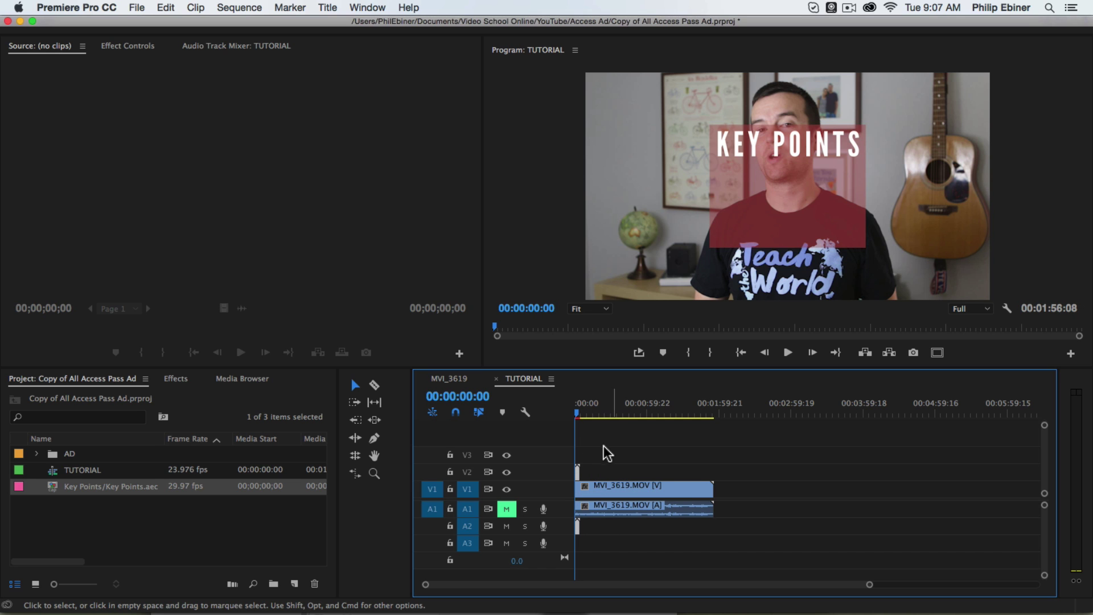
key(equal)
key(equal)
key(equal)
key(equal)
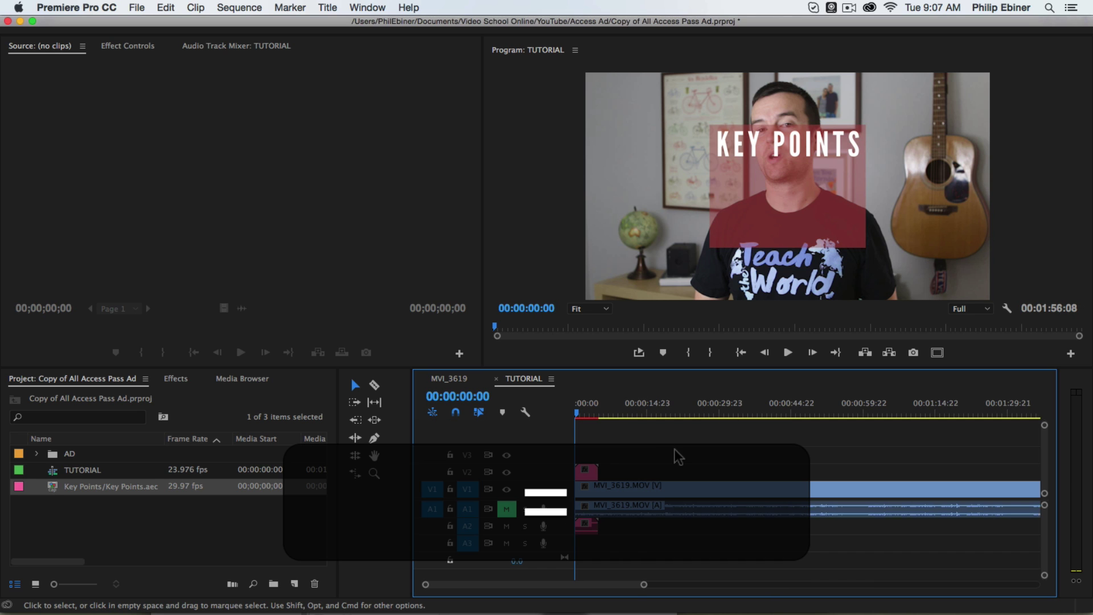
drag(586, 409, 628, 439)
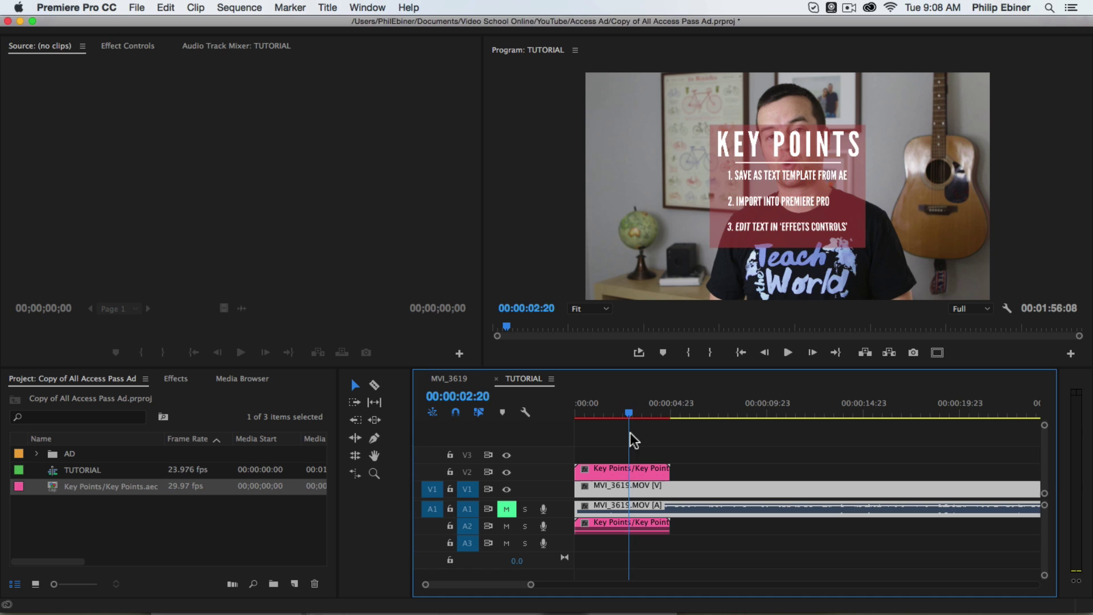
click(663, 470)
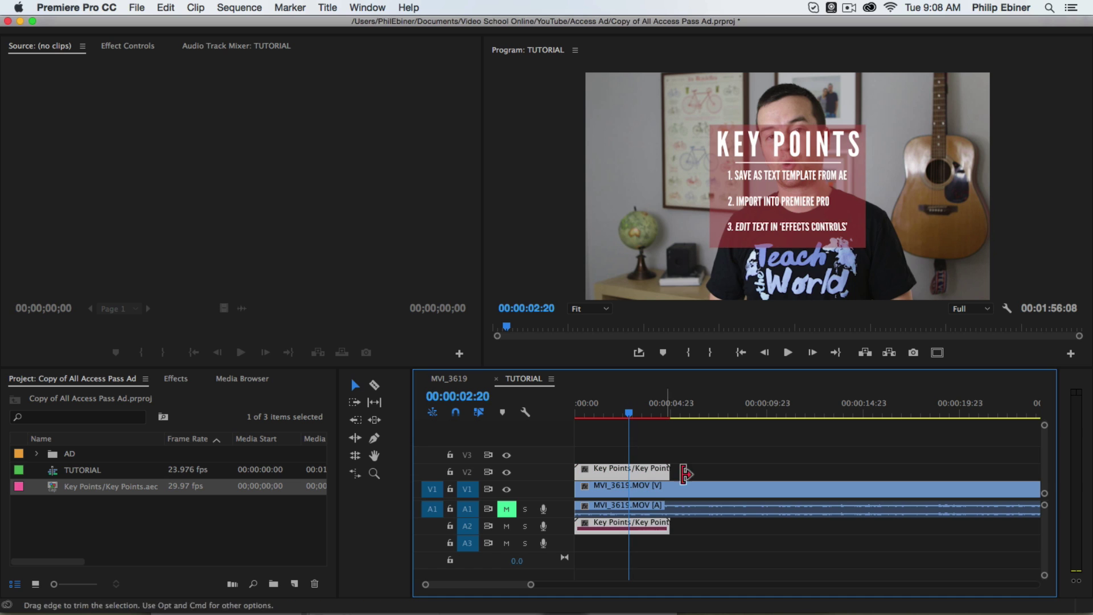
- Move the Key Points graphic to Position X 473 and set the video to Scale 123, Position 1120
click(134, 48)
drag(202, 117, 102, 117)
click(706, 488)
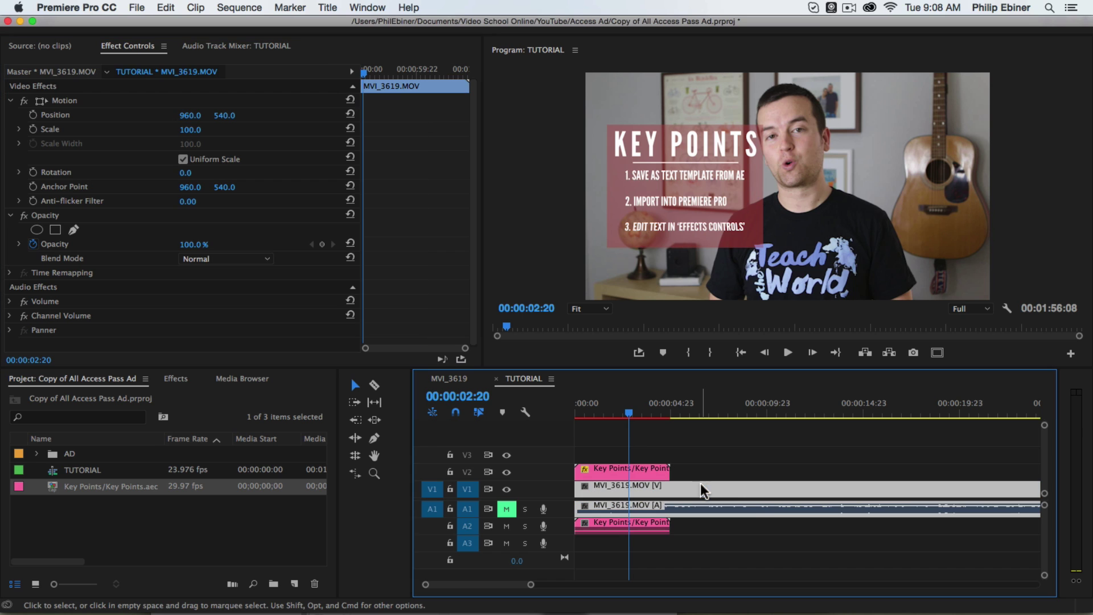
drag(191, 115, 239, 116)
key(space)
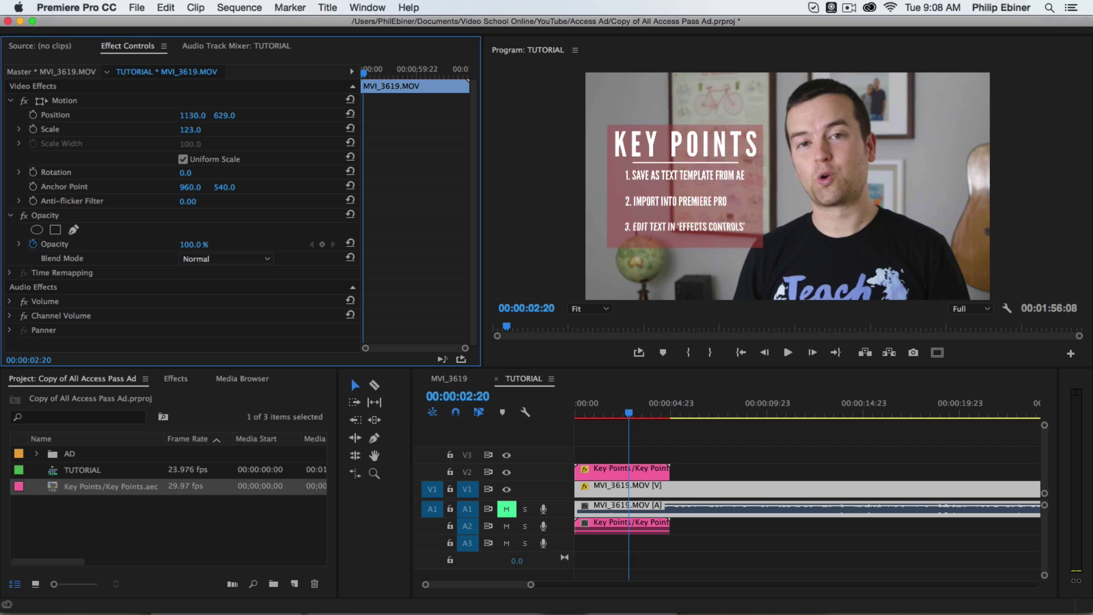
- Delete the template's A2 audio and Option-drag a copy of Key Points later along V2
alt+click(627, 530)
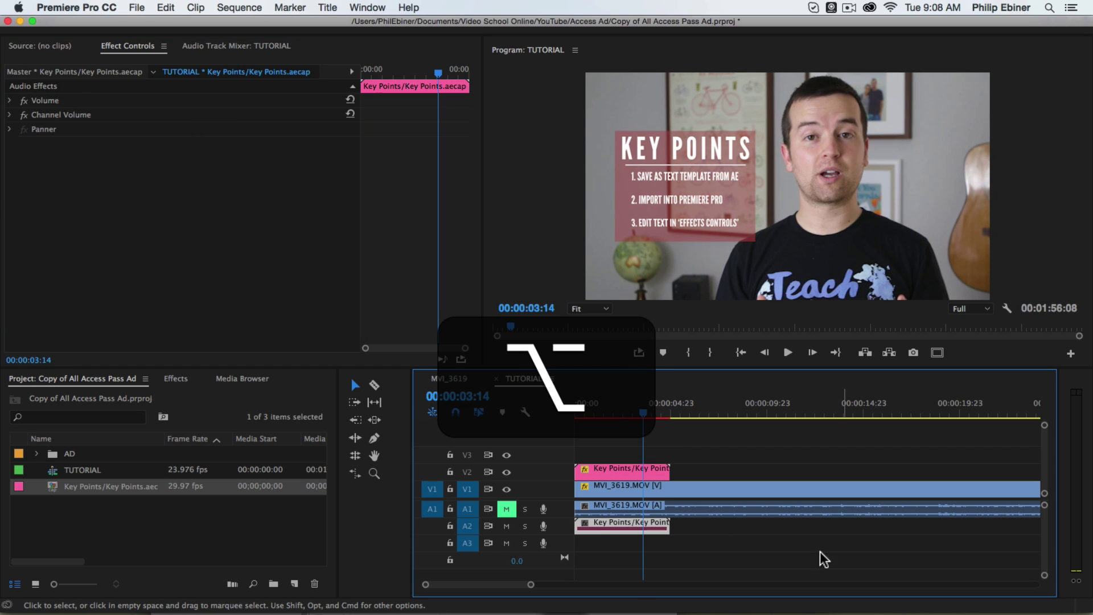
key(BackSpace)
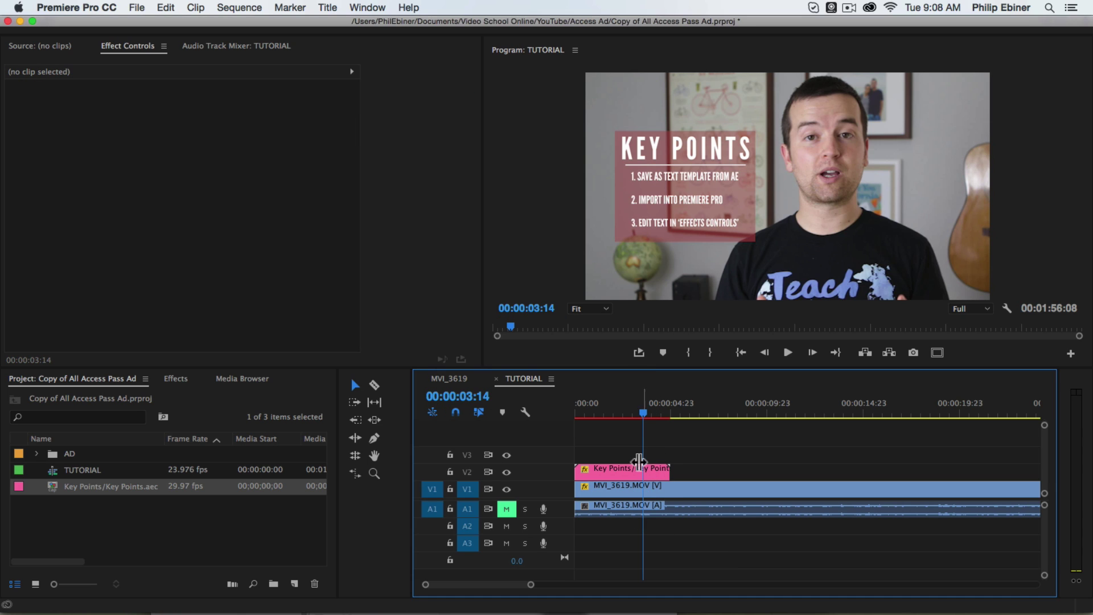
key(alt)
alt+click(605, 479)
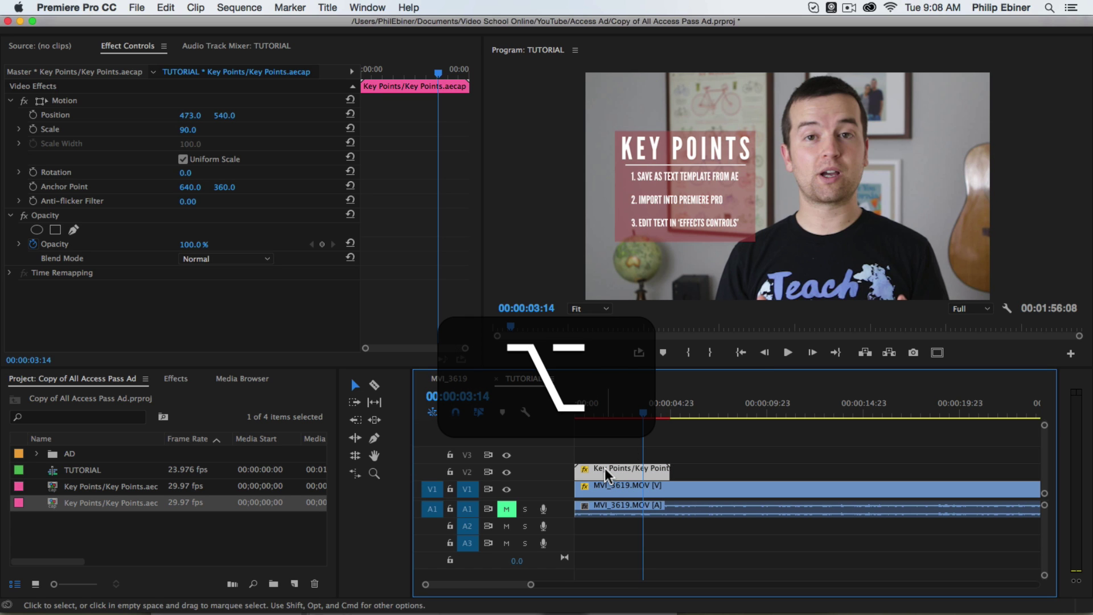
drag(607, 475, 715, 476)
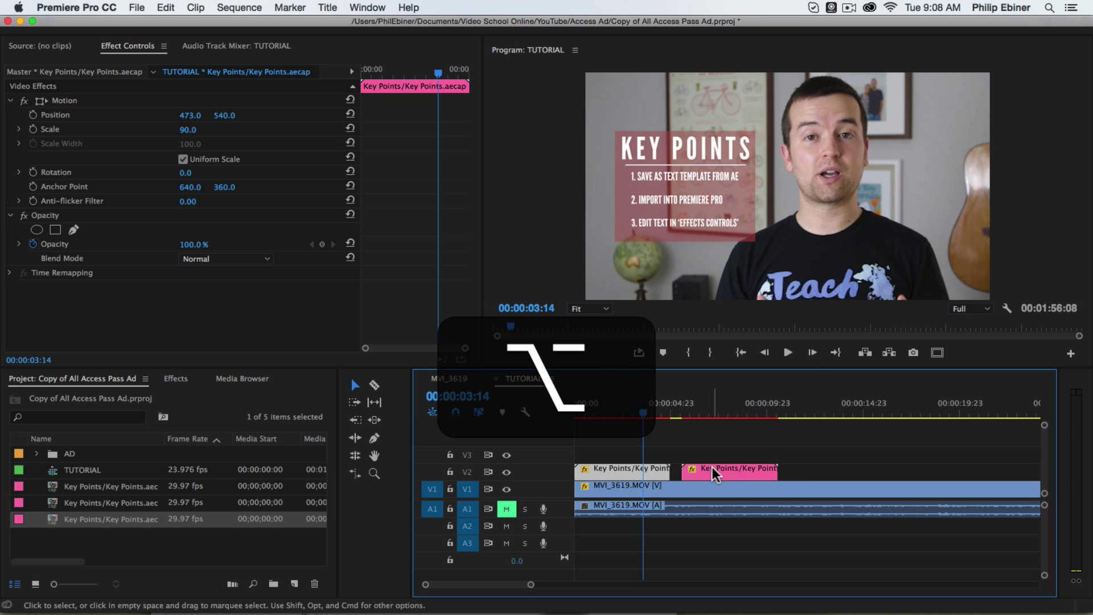
click(720, 407)
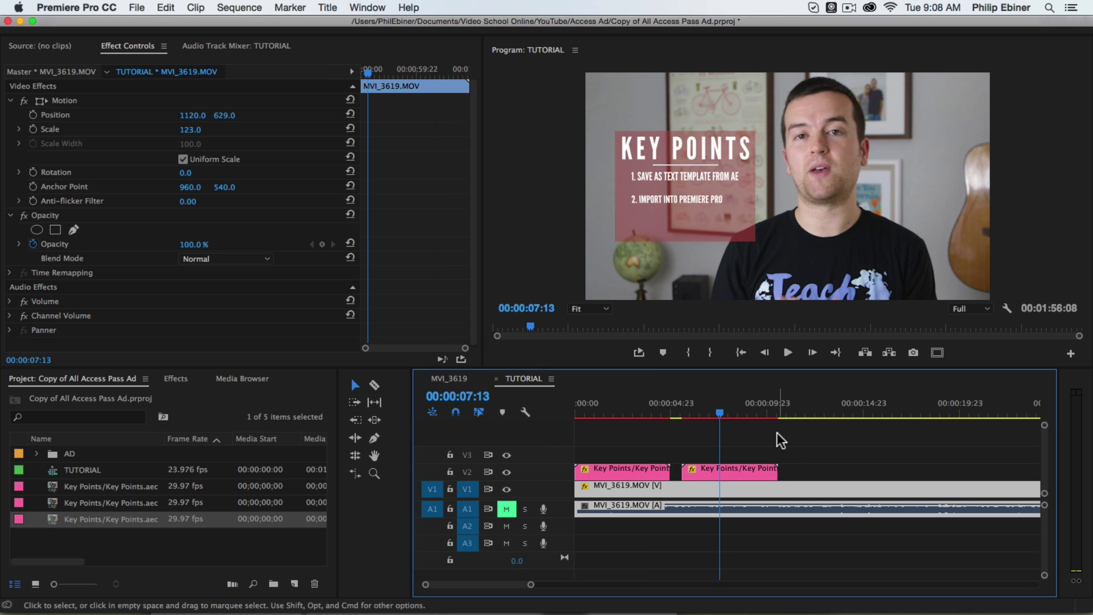
- Select the second Key Points clip and show its Master editable text fields in Effect Controls
click(729, 474)
key(space)
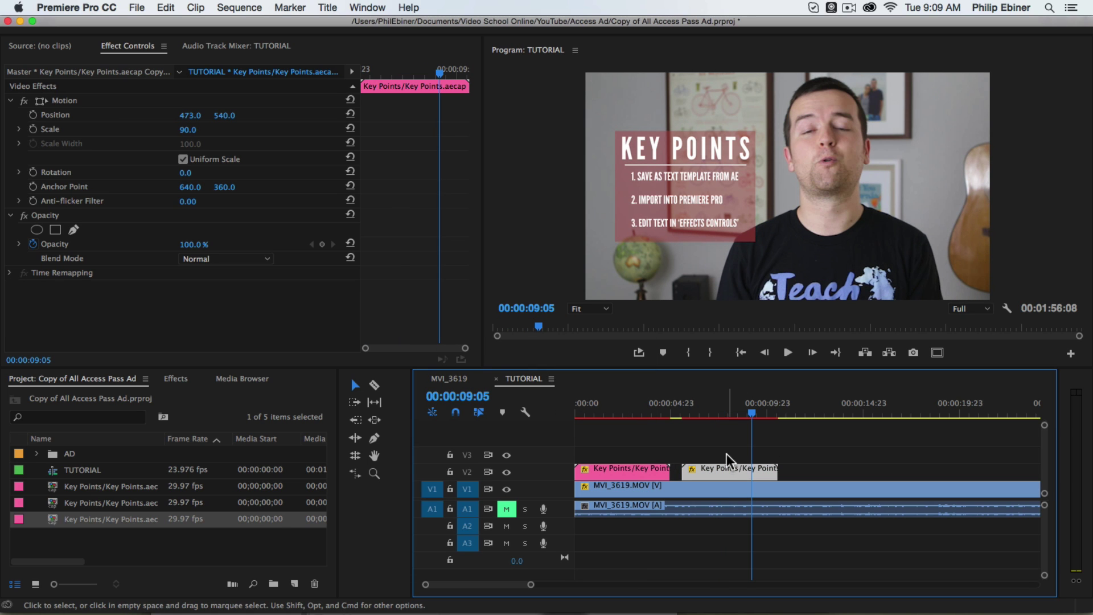
click(713, 450)
click(725, 473)
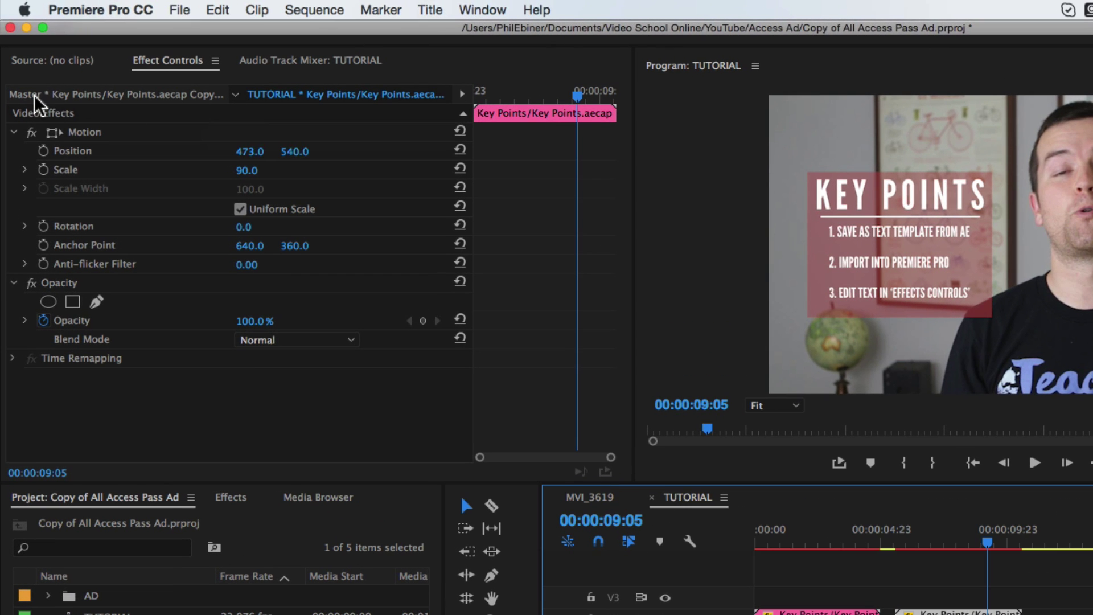
click(202, 94)
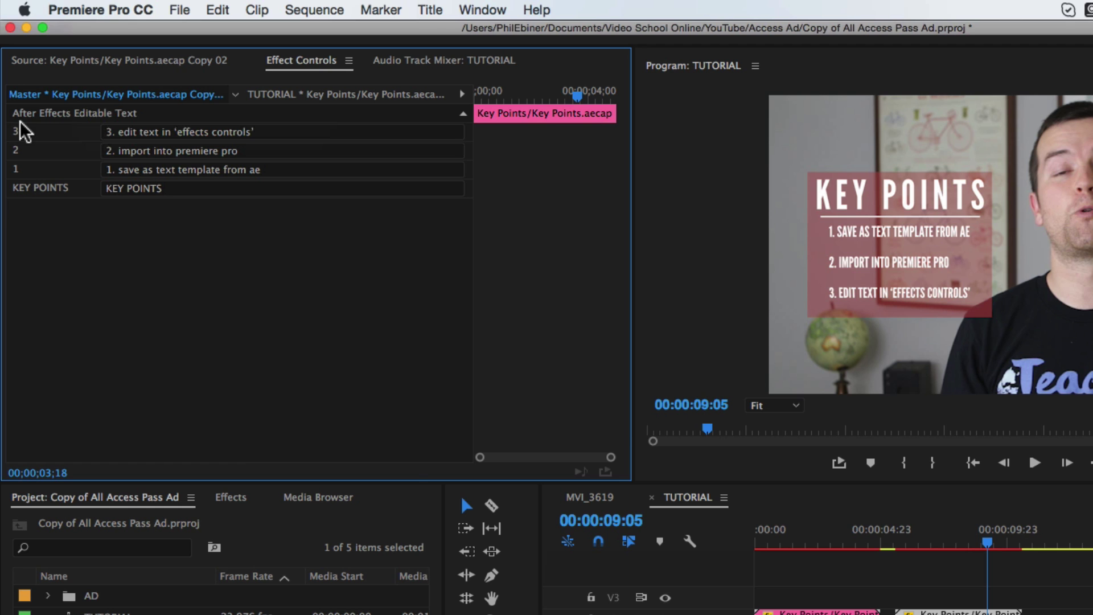
key(super+Tab)
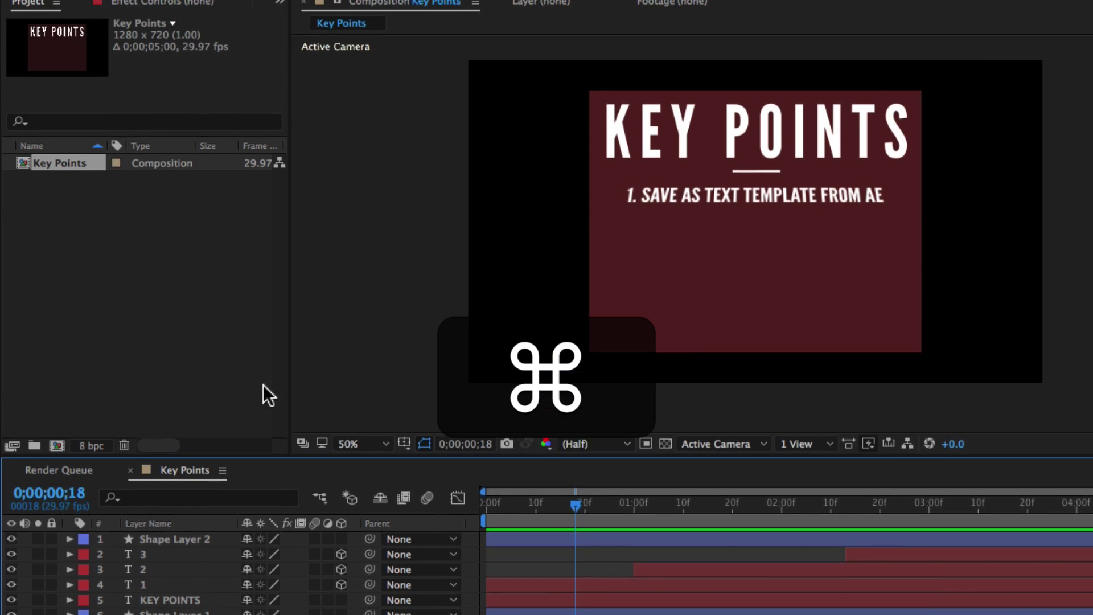
key(super+Tab)
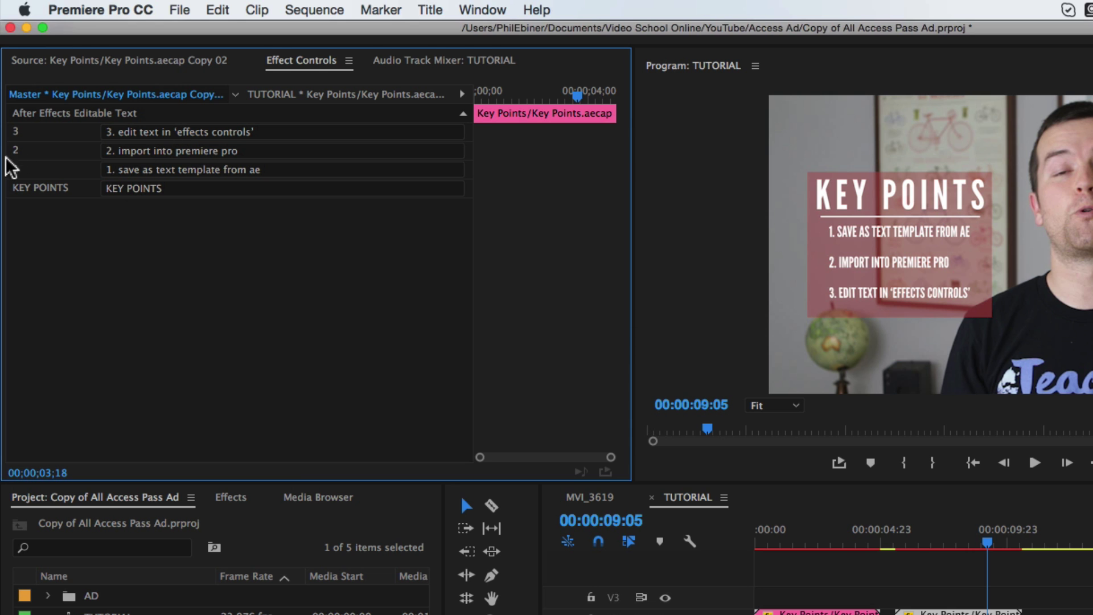
- Retype the items as '1. Subscribe on YouTube', '2. Like this video, please', '3. Visit my website'
click(142, 169)
key(super+a)
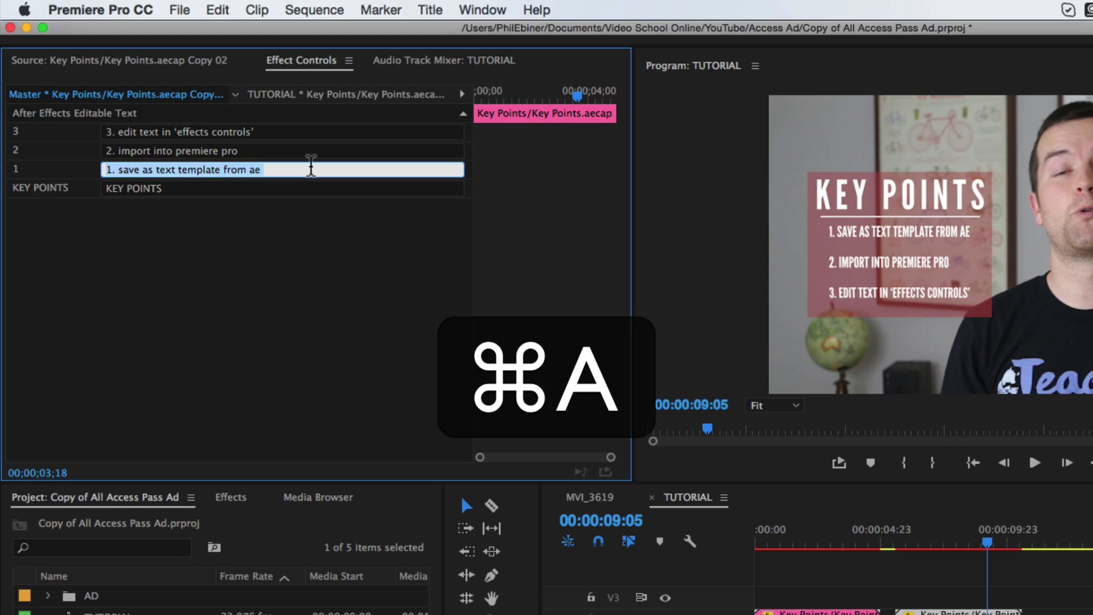
text(1. Subscr)
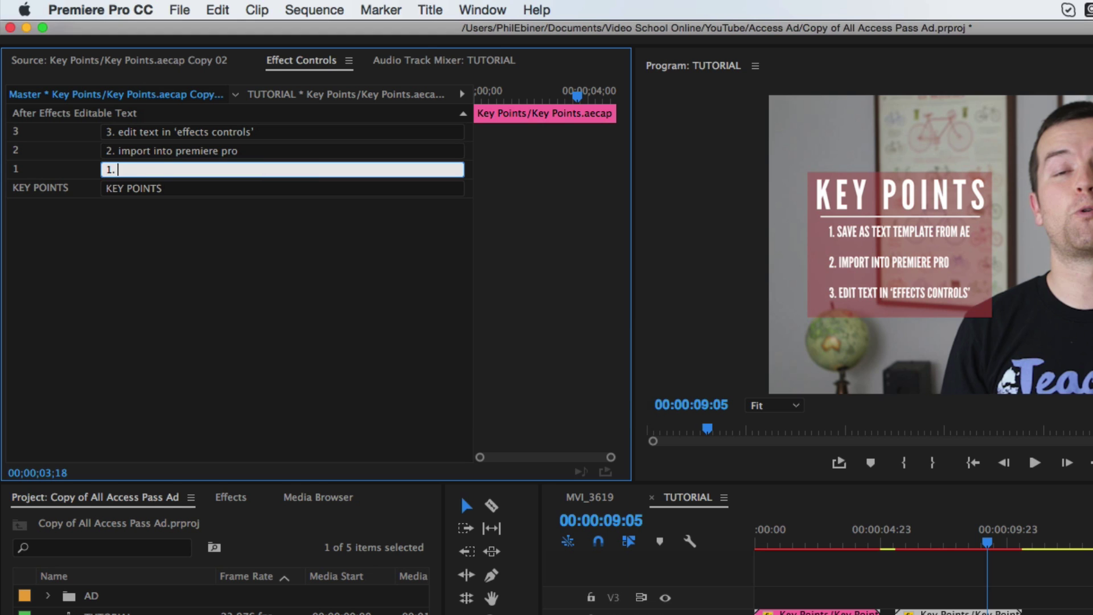
text(ibe on YouTube)
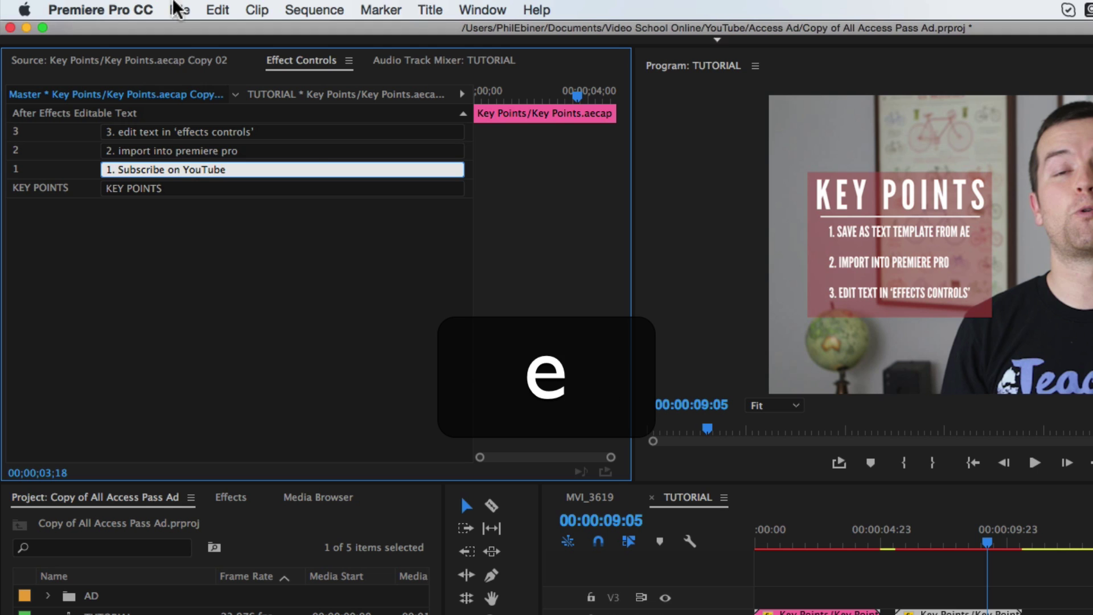
click(186, 151)
key(super+a)
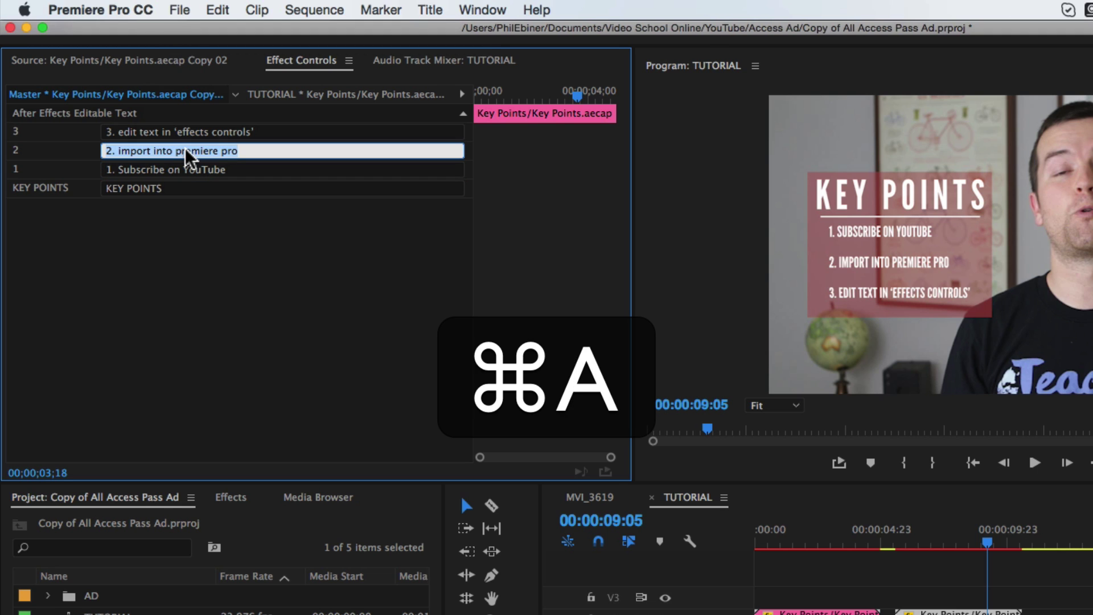
text(2. Like this v)
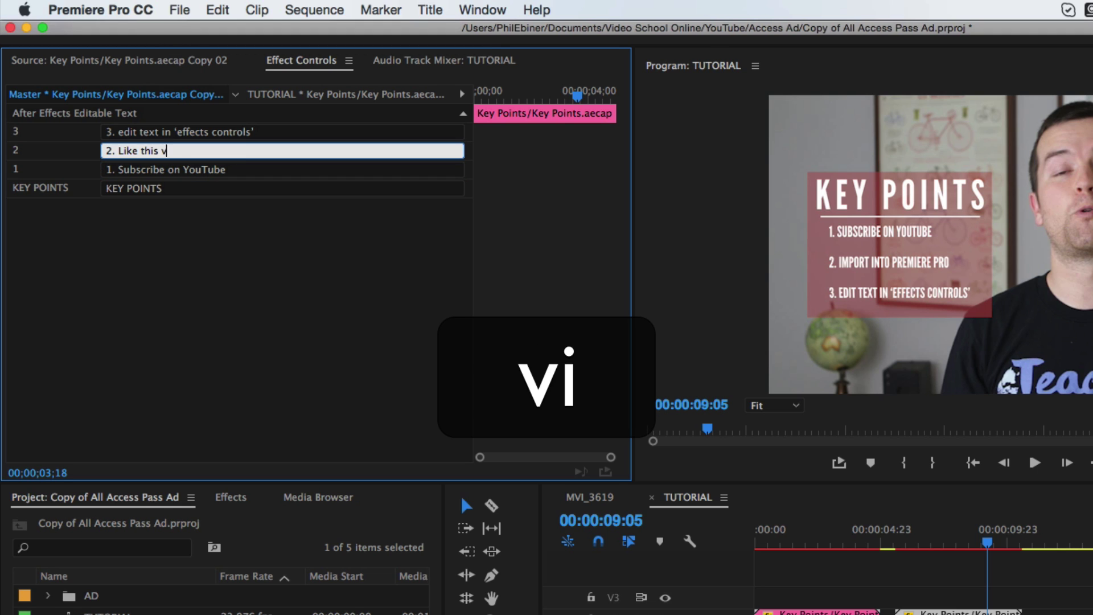
text(ideo, please)
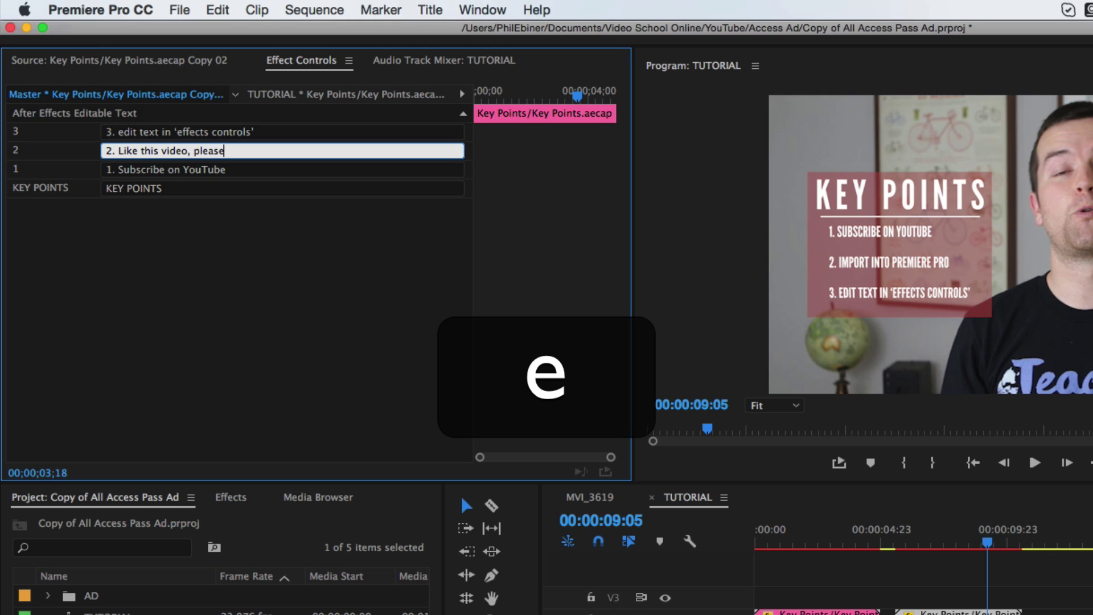
click(255, 132)
key(super+a)
text(3.)
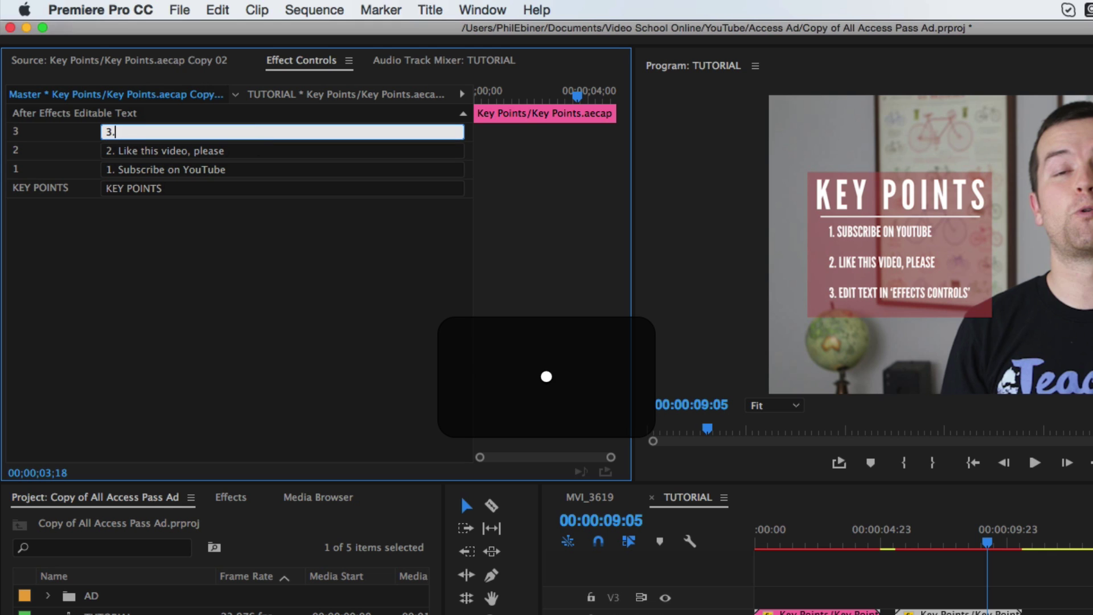
text( Visit my website)
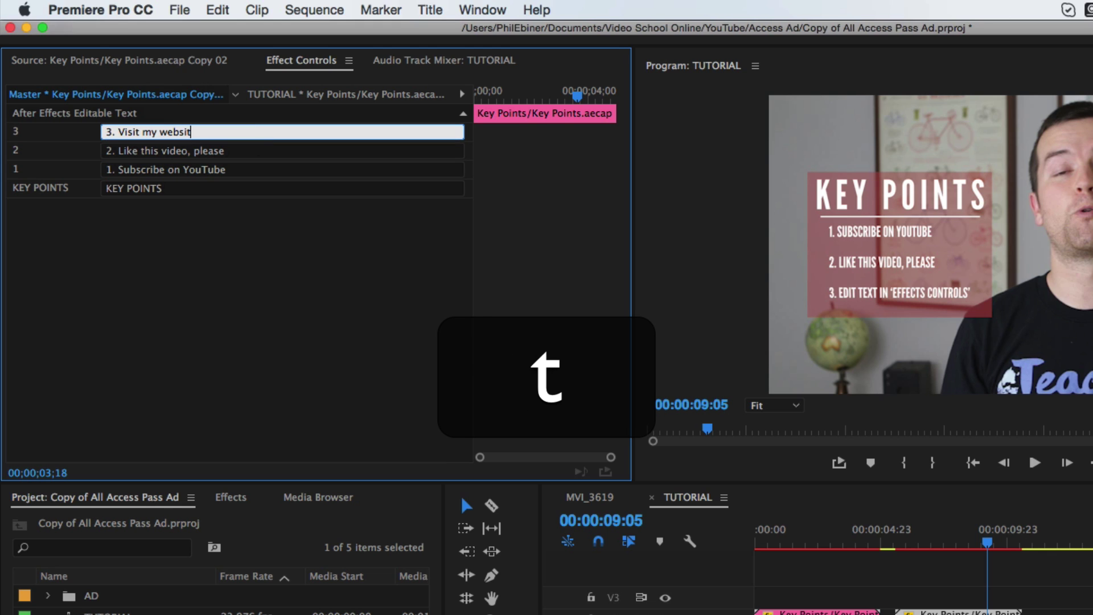
click(273, 223)
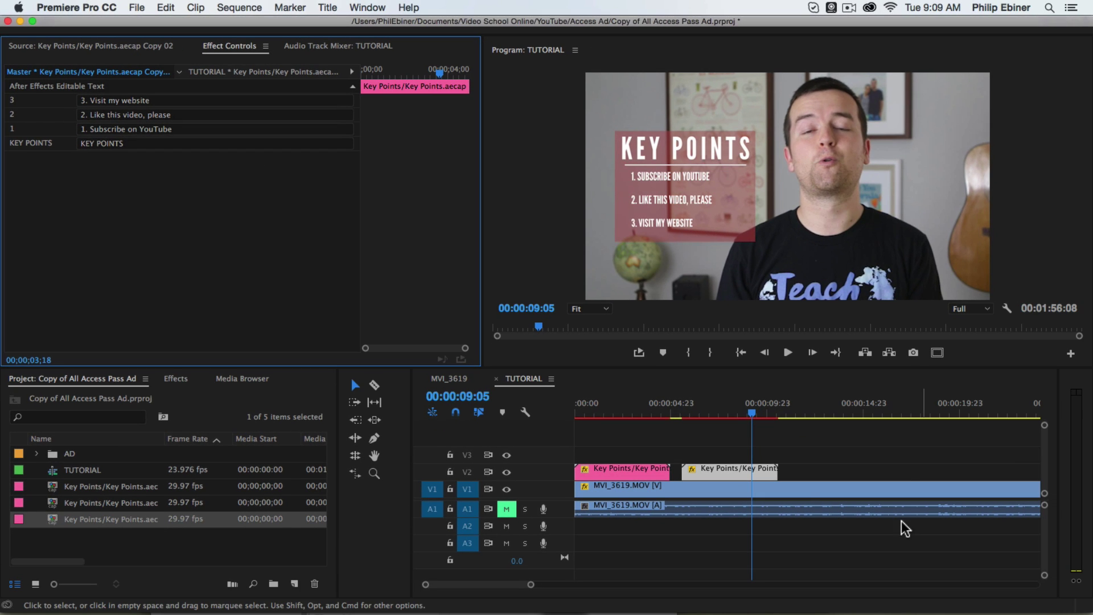
- Scrub the timeline to preview the edited second Key Points overlay animating in
click(805, 472)
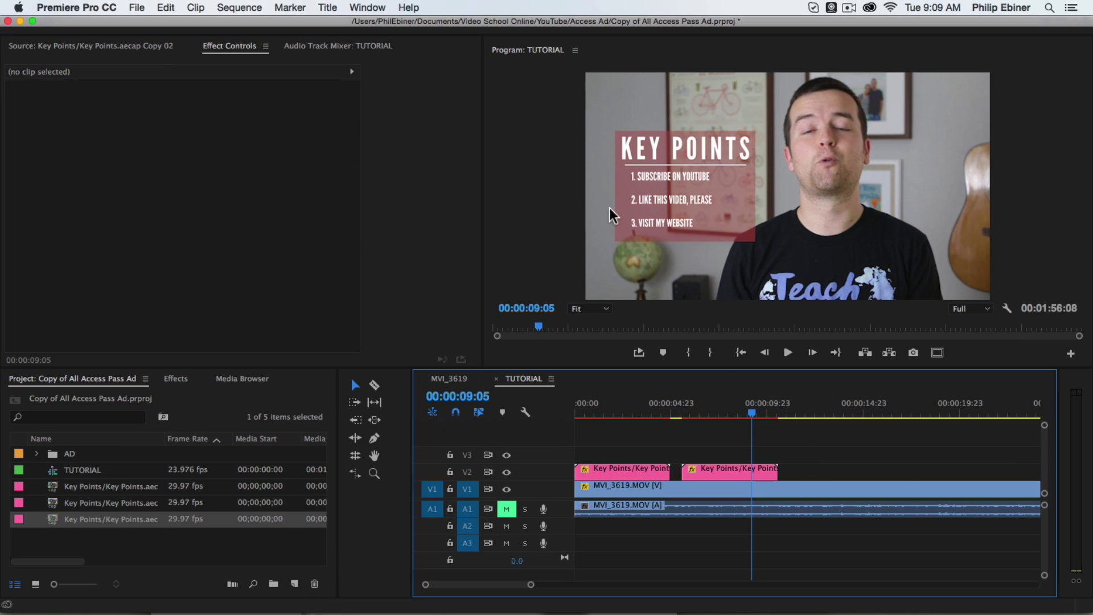
drag(692, 409, 760, 423)
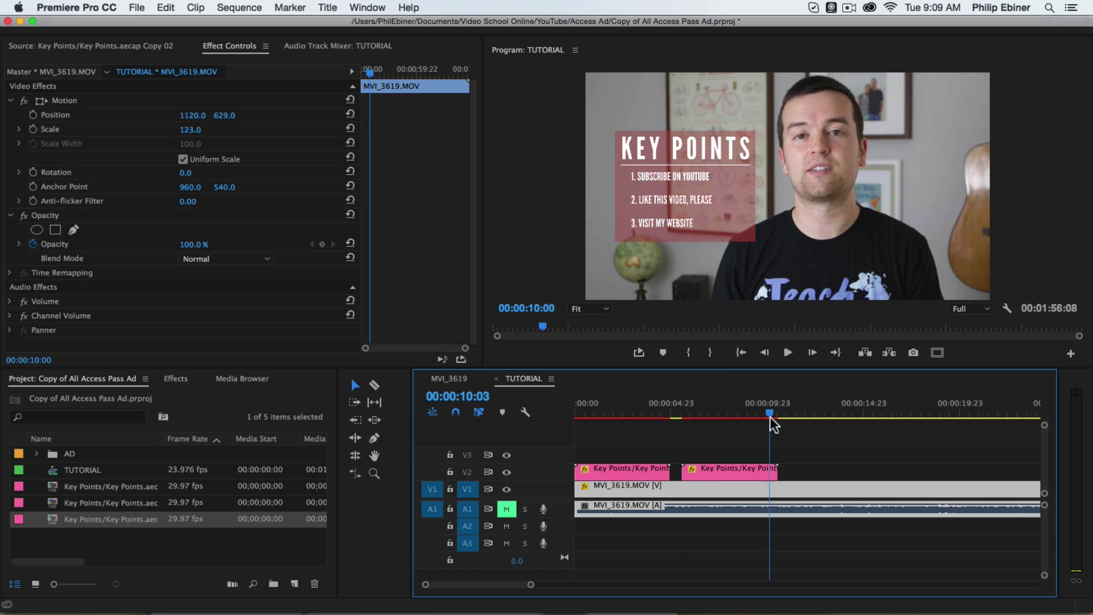
drag(772, 425, 745, 424)
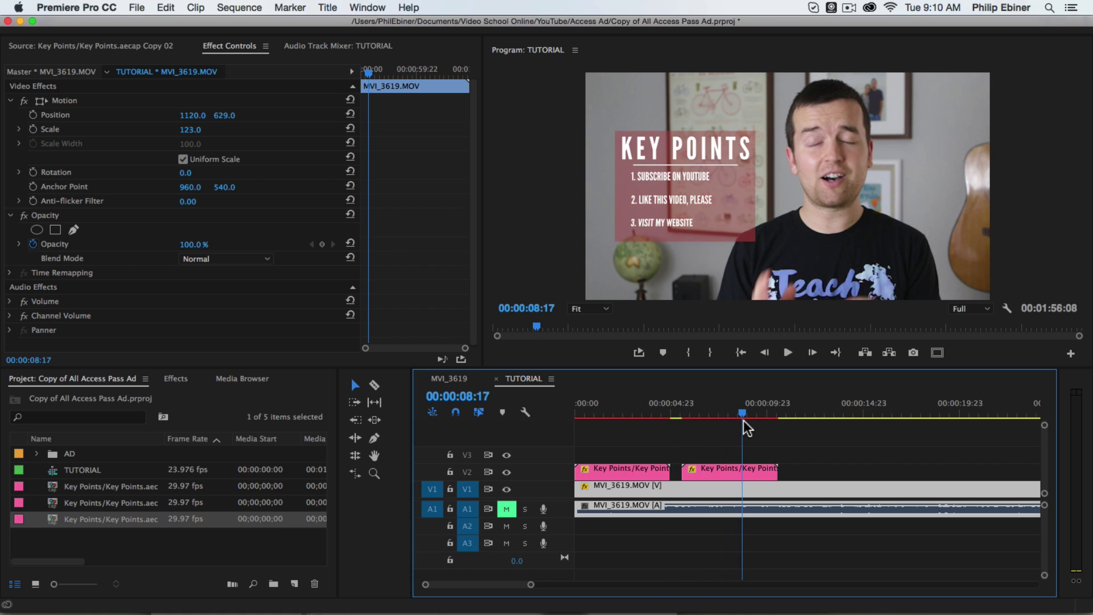
click(701, 472)
drag(678, 411, 704, 416)
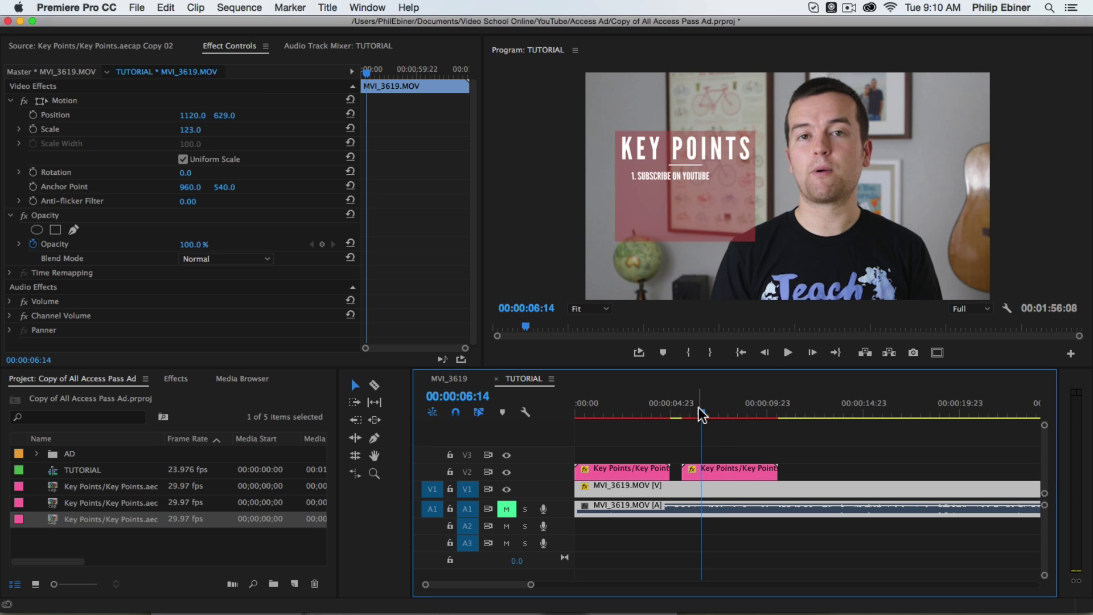
drag(706, 410, 733, 420)
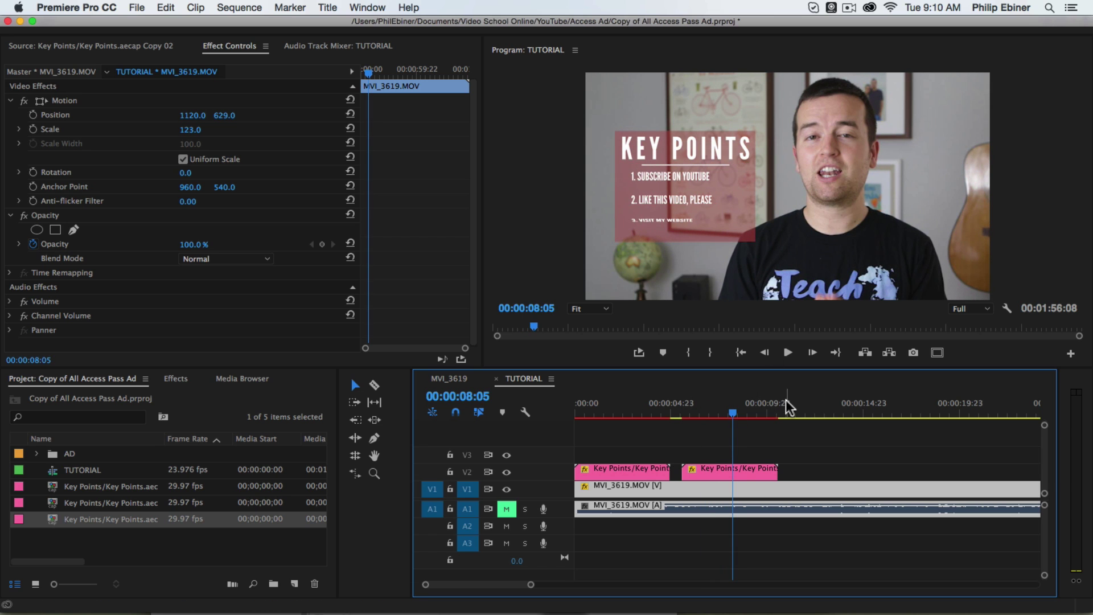
- Select the first Key Points clip, check its original editable text, and park at 00:00:03:22
click(623, 409)
click(655, 470)
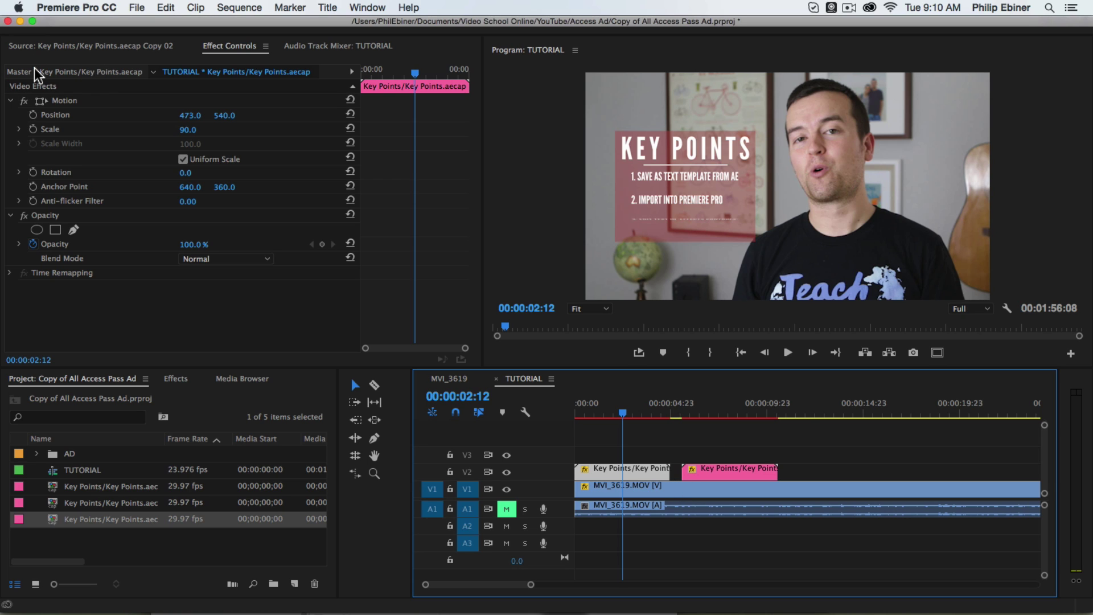
click(97, 73)
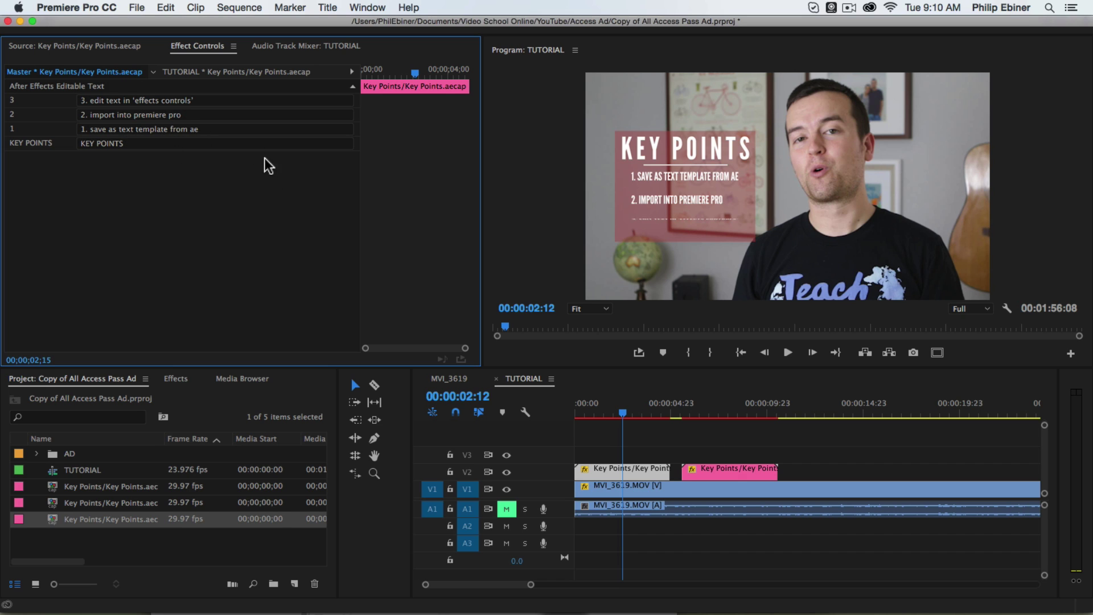
click(651, 414)
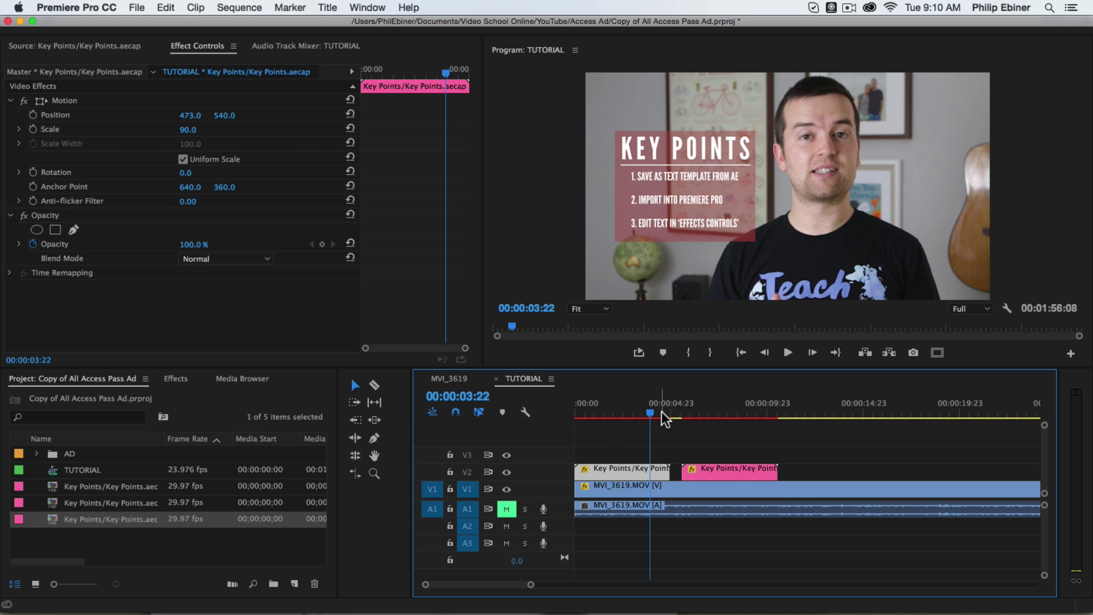